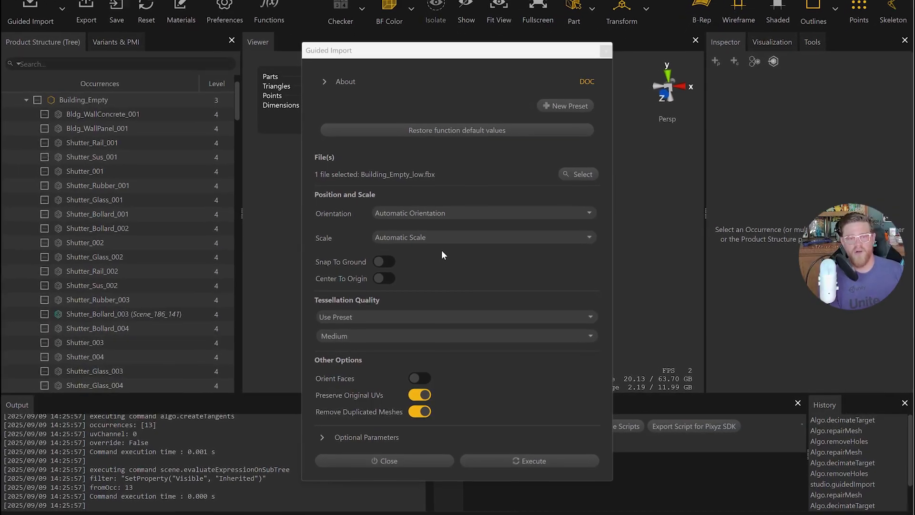
- Import Building_Empty_low.fbx with a manual scale of 1, Very High tessellation quality and Orient Faces enabled
click(433, 238)
click(435, 238)
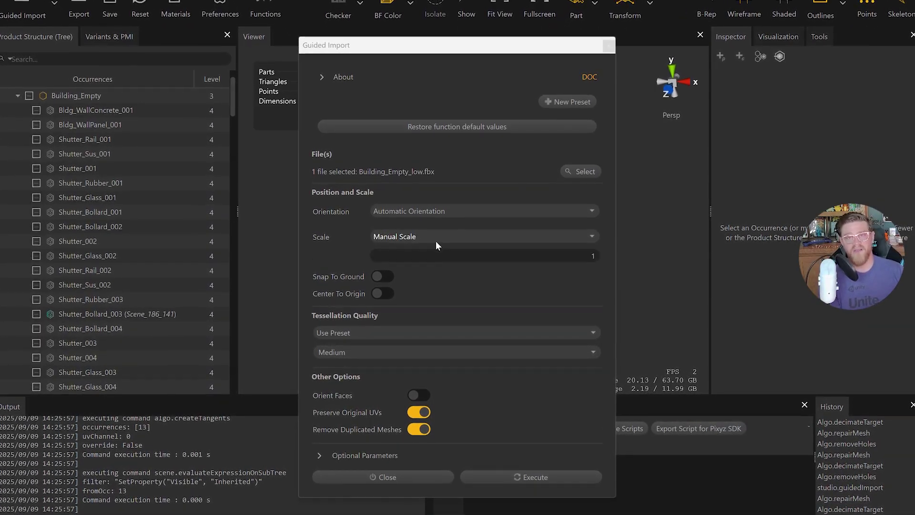
click(464, 353)
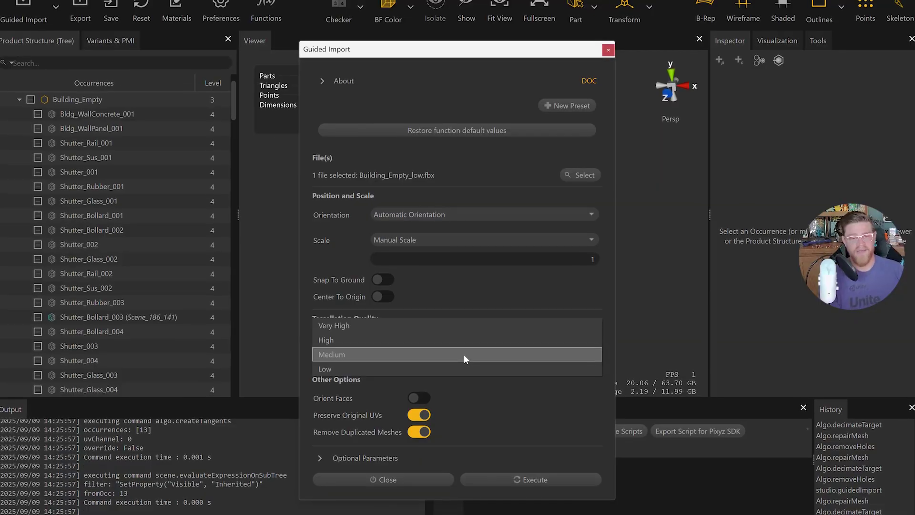
click(453, 327)
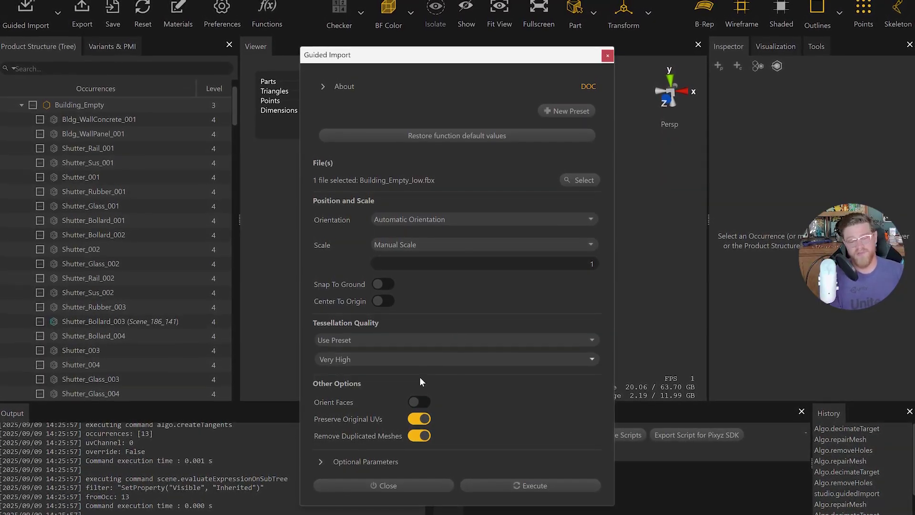
click(429, 401)
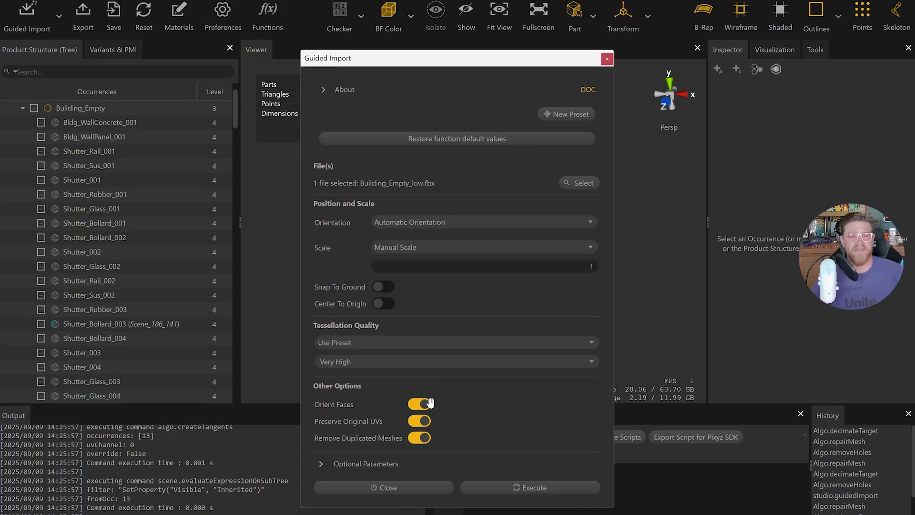
click(542, 491)
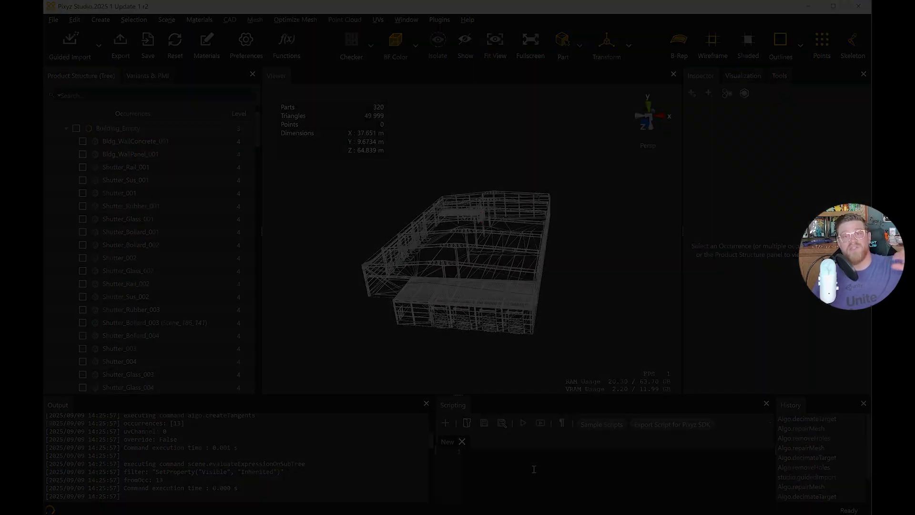
click(295, 19)
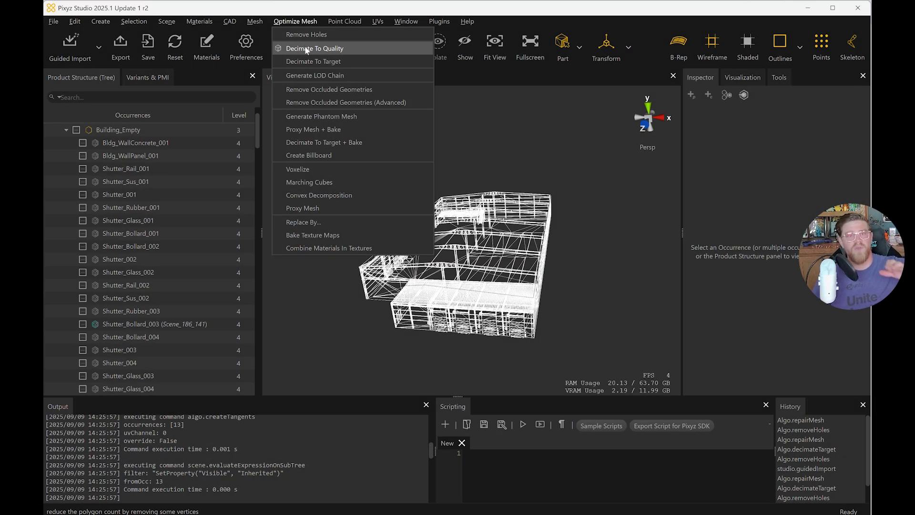
click(305, 49)
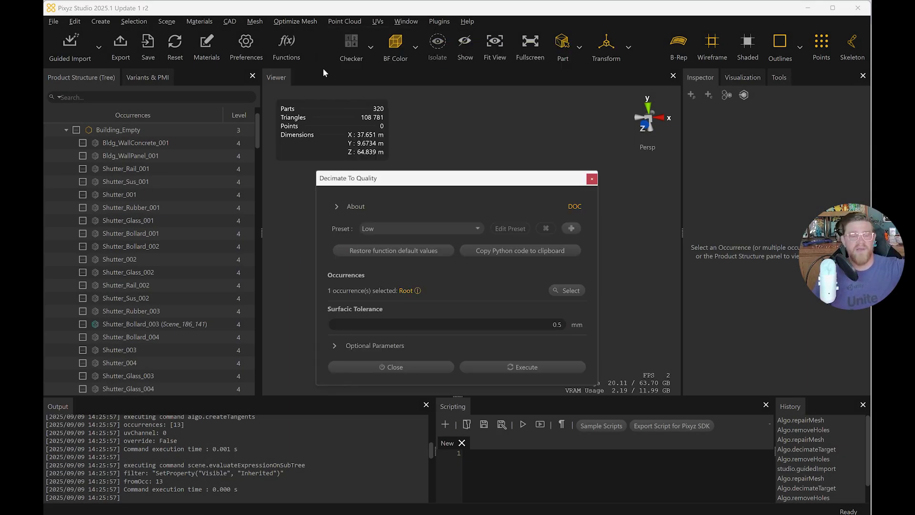
drag(427, 187, 418, 153)
click(445, 197)
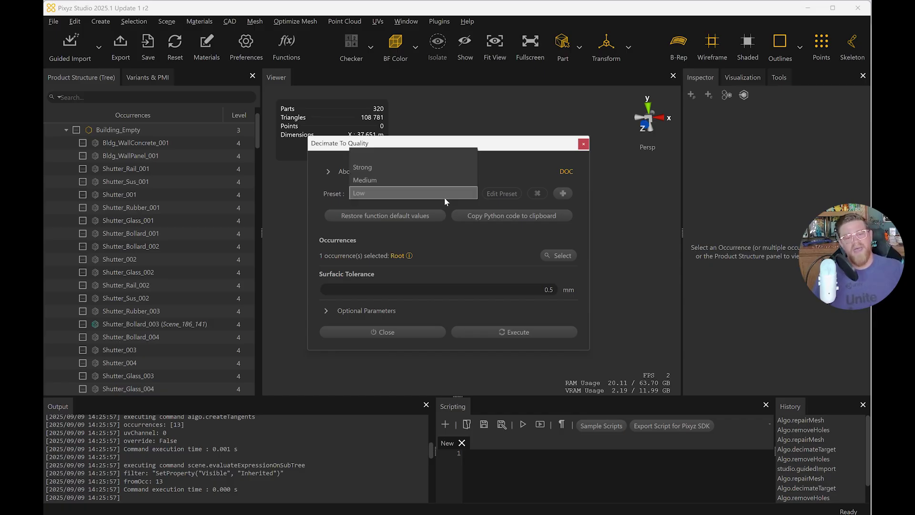
click(434, 168)
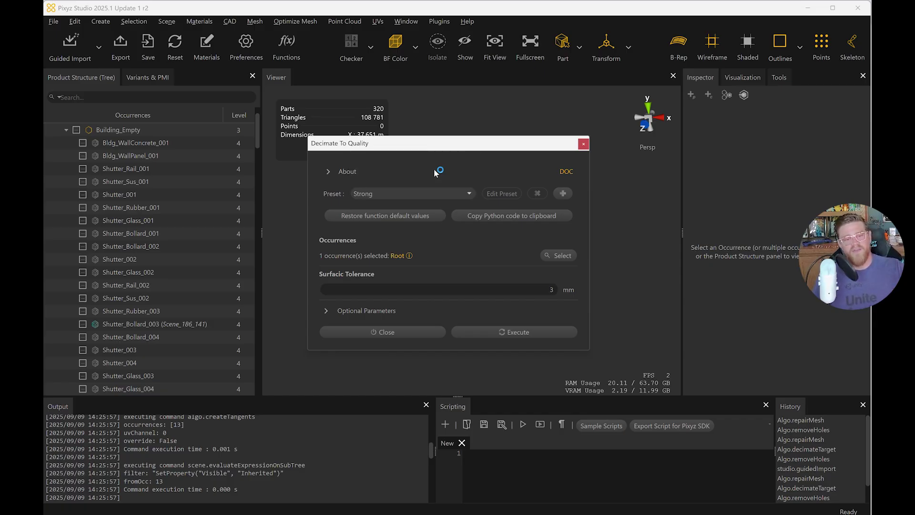
click(418, 331)
- Reduce the building's triangle count with Decimate To Target
click(301, 24)
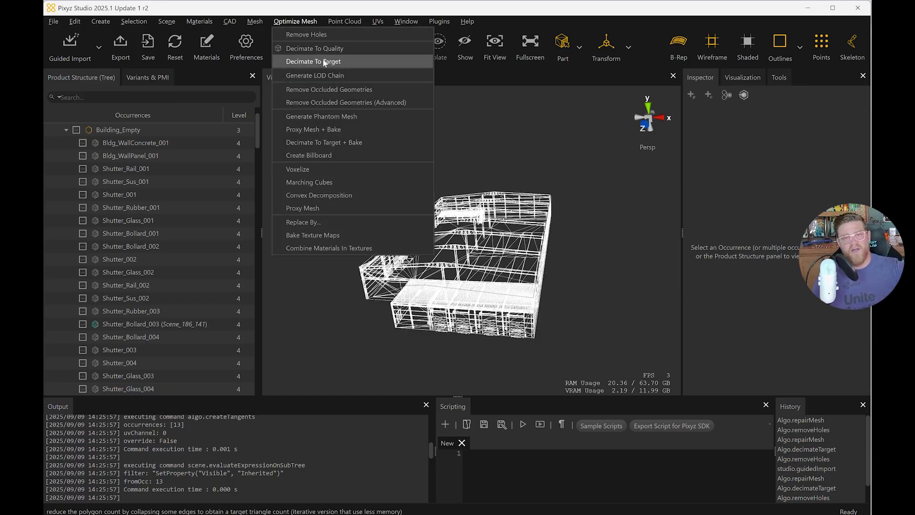
click(405, 63)
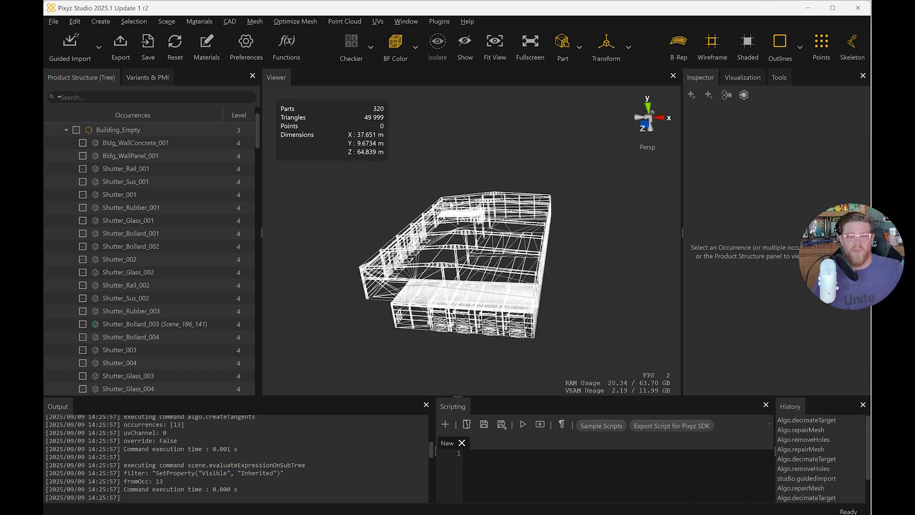
- Browse the building's materials in the Material Editor and examine the properties of the Door material
click(199, 20)
click(205, 33)
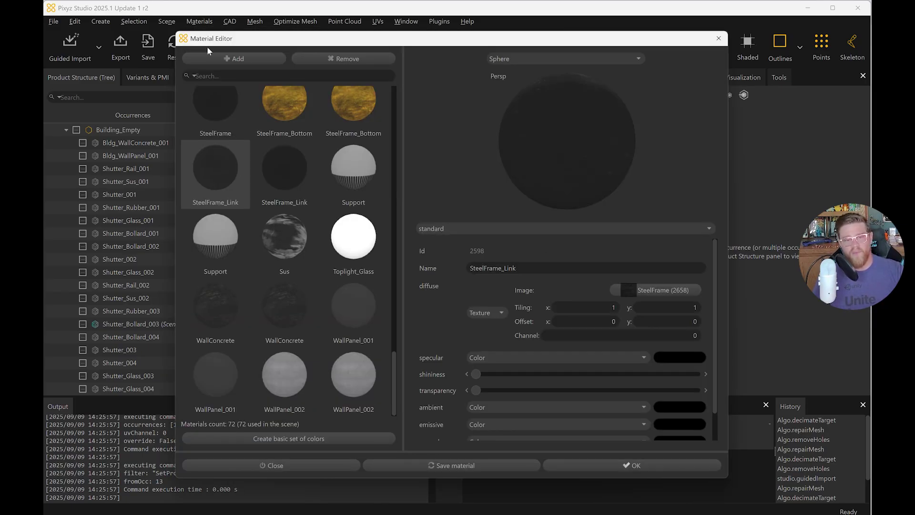
scroll(298, 154, up, 15)
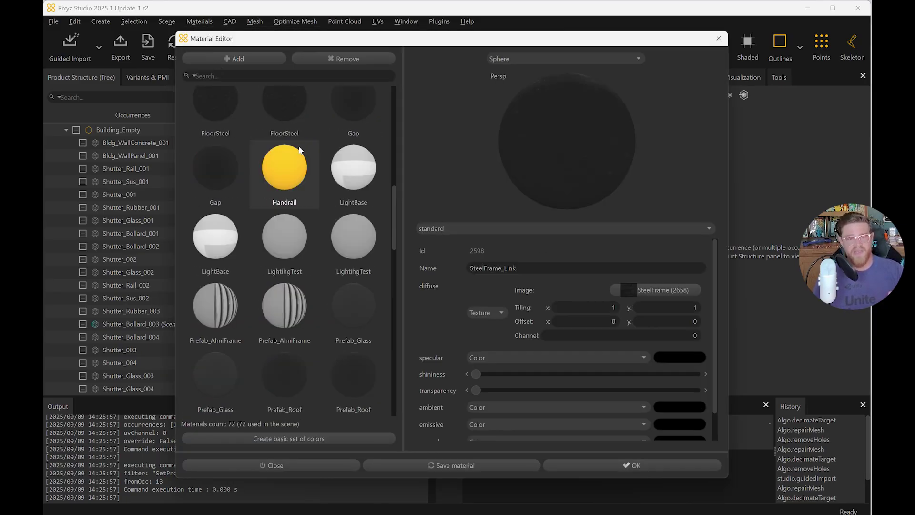
click(326, 112)
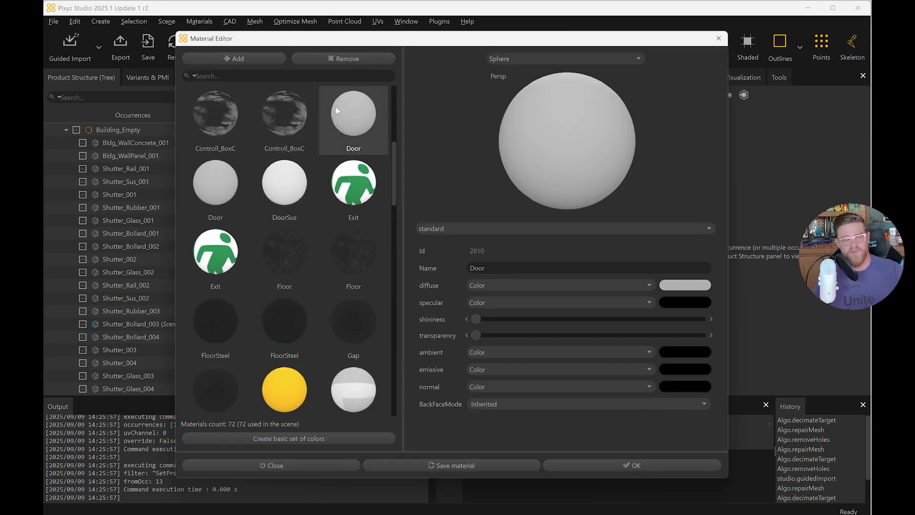
click(337, 465)
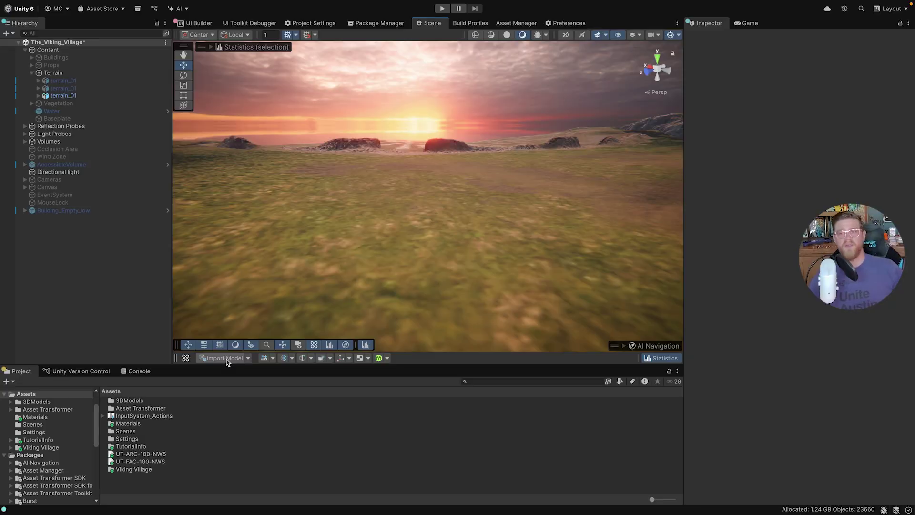
- In the Unity editor, choose UT-FAC-100-NWS.rvt from the project's Assets folder as the CAD model to import
click(222, 358)
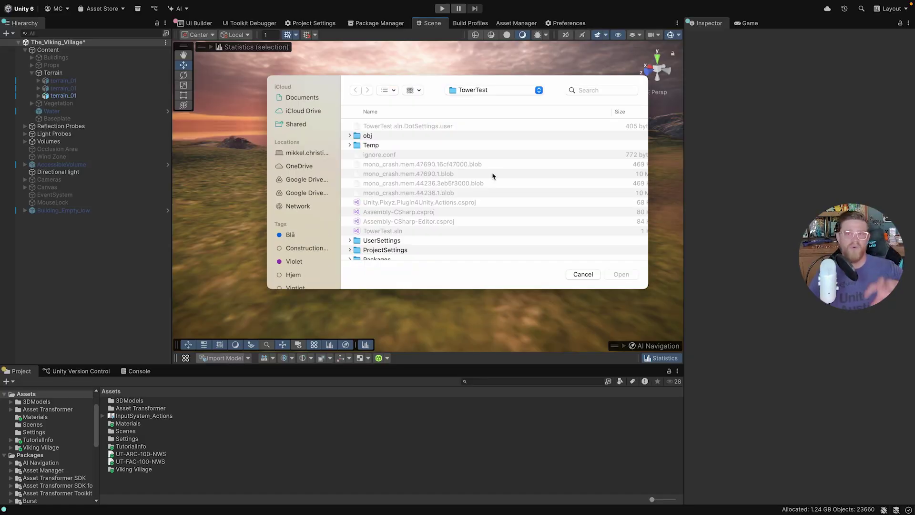
scroll(491, 176, down, 5)
click(402, 217)
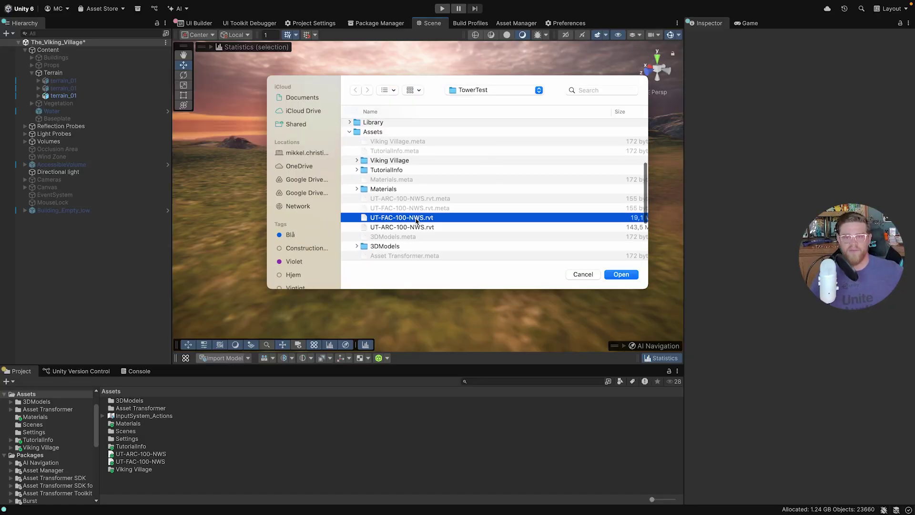
click(619, 274)
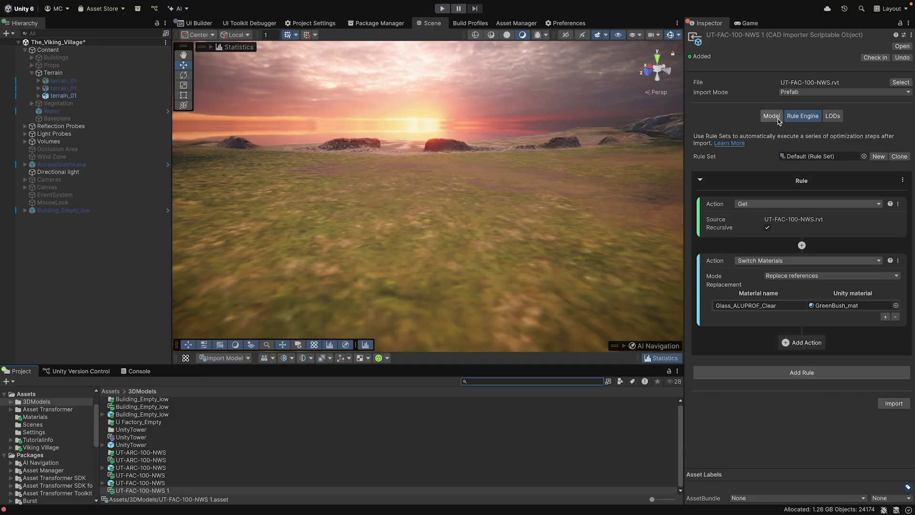
- Try to import UT-FAC-100-NWS.rvt with its mesh quality set to High
click(778, 119)
click(813, 259)
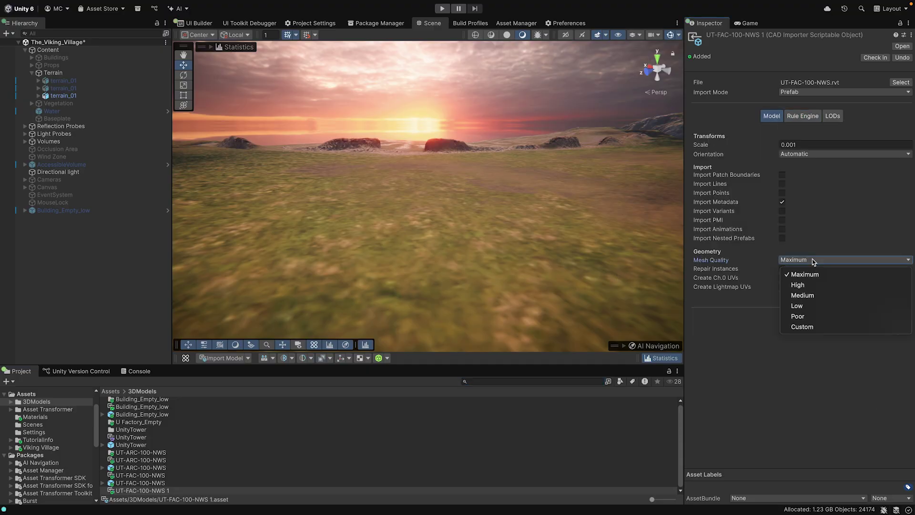
click(812, 285)
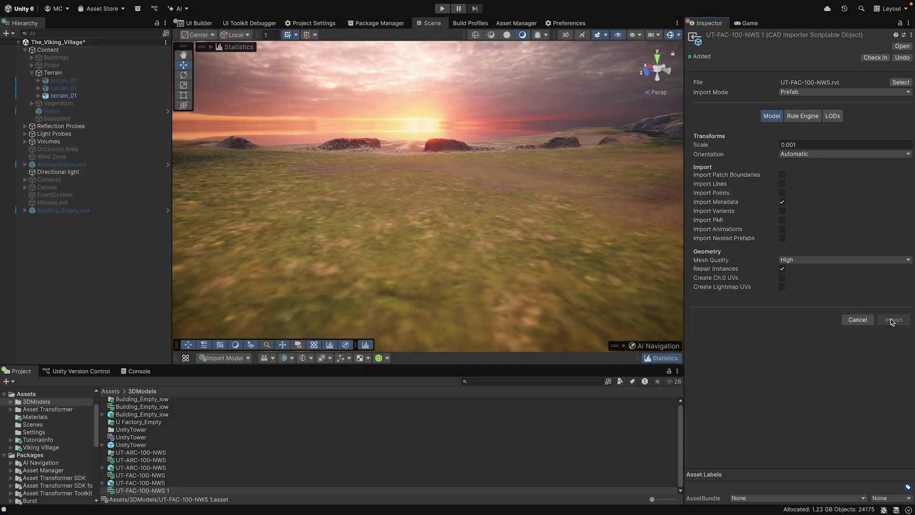
click(858, 320)
- Place the Building_Empty_low prefab in the scene and select its Bldg_WallPanel_001 object in the hierarchy
drag(142, 414, 457, 198)
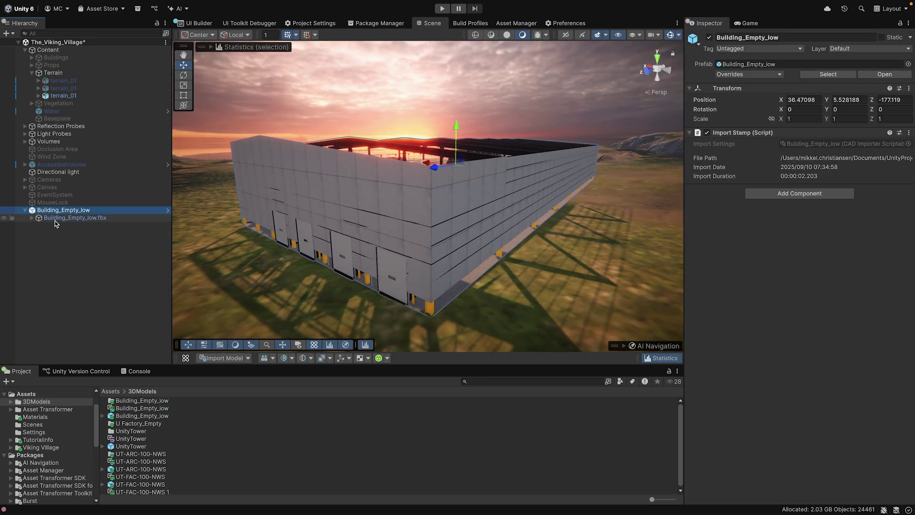
click(55, 219)
click(45, 233)
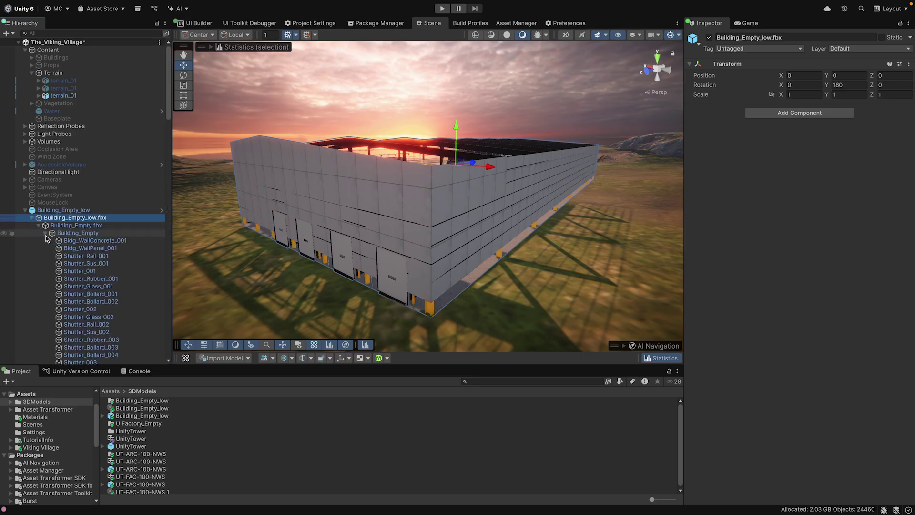
click(90, 249)
- Make Building_Empty_low's Switch Materials action replace WallPanel_001 with the Balustrade-Glass-thyssenkrupp material, and re-import the model
click(143, 408)
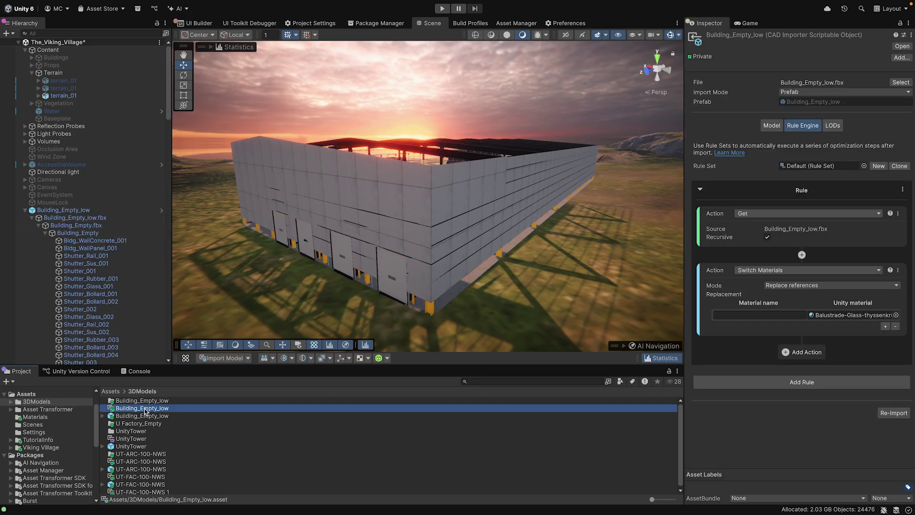
click(770, 316)
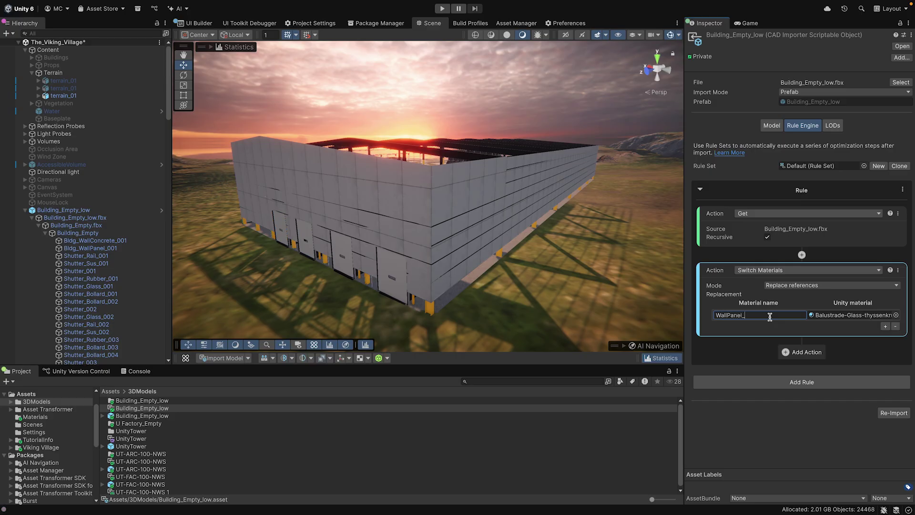
click(896, 315)
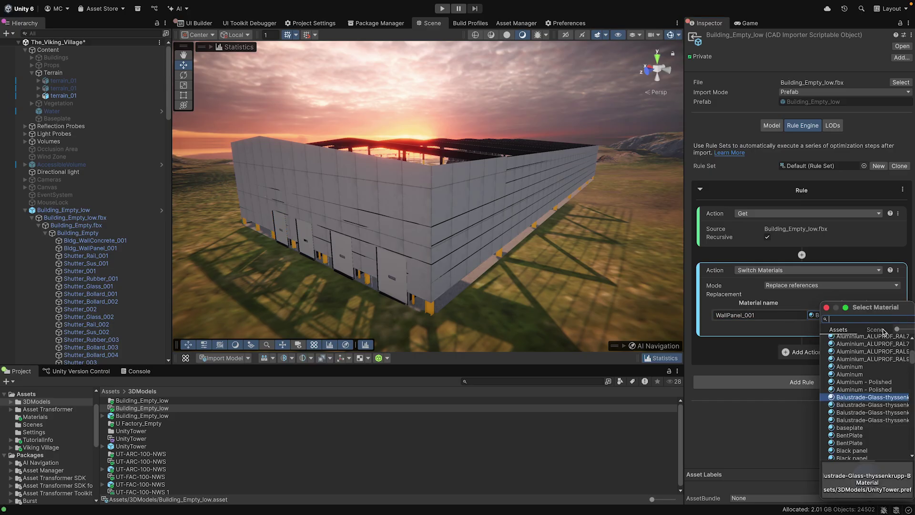
double_click(865, 398)
click(894, 414)
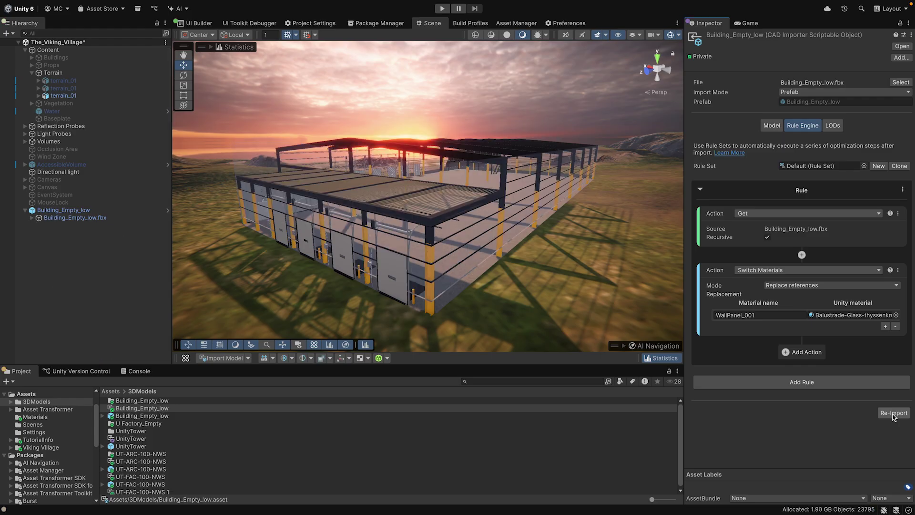
- Add a Decimate action after Switch Materials in the Building_Empty_low rule and set its criterion to Quality
click(803, 352)
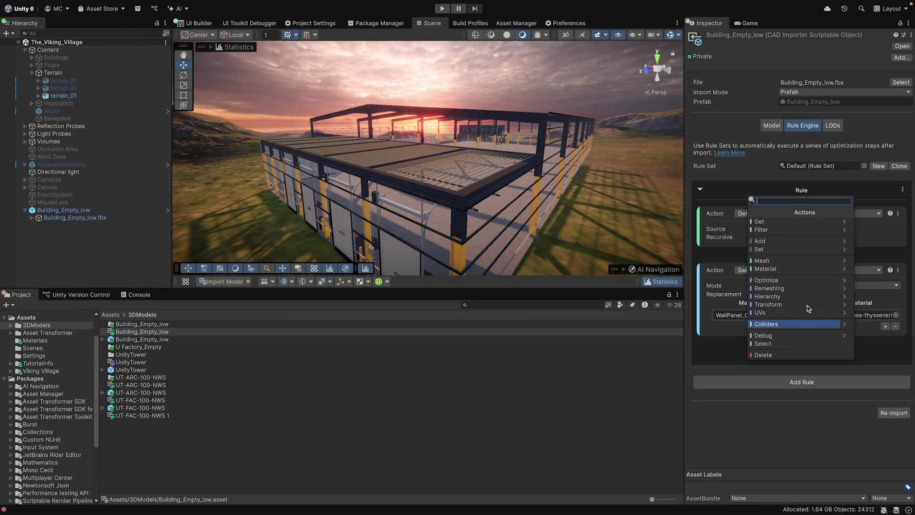
click(793, 221)
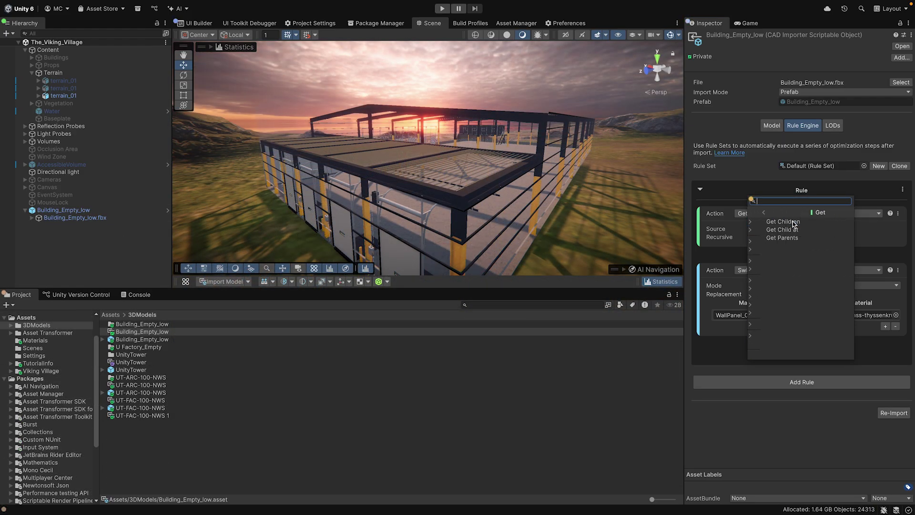
click(753, 213)
click(762, 230)
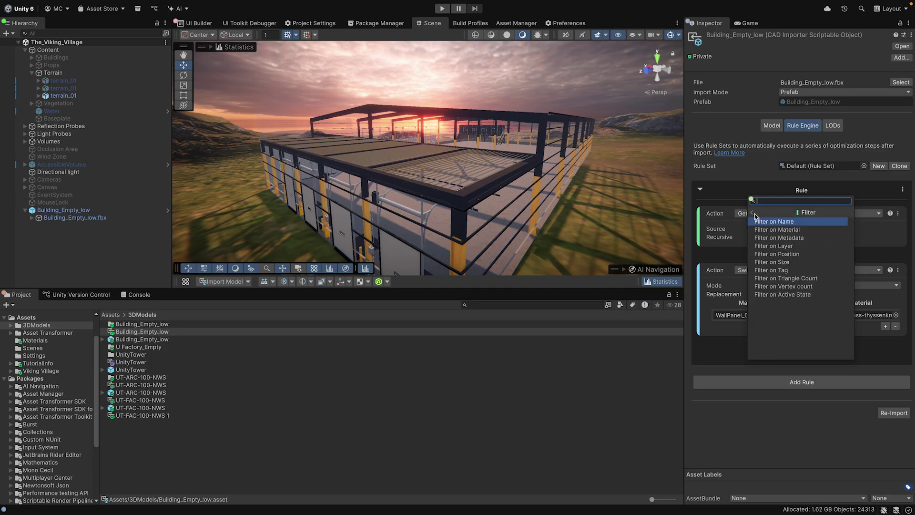
click(754, 215)
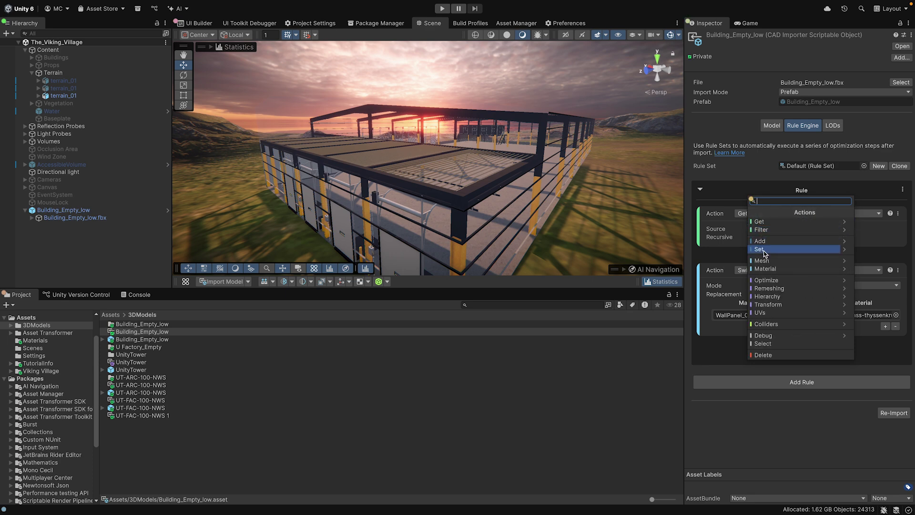
click(764, 251)
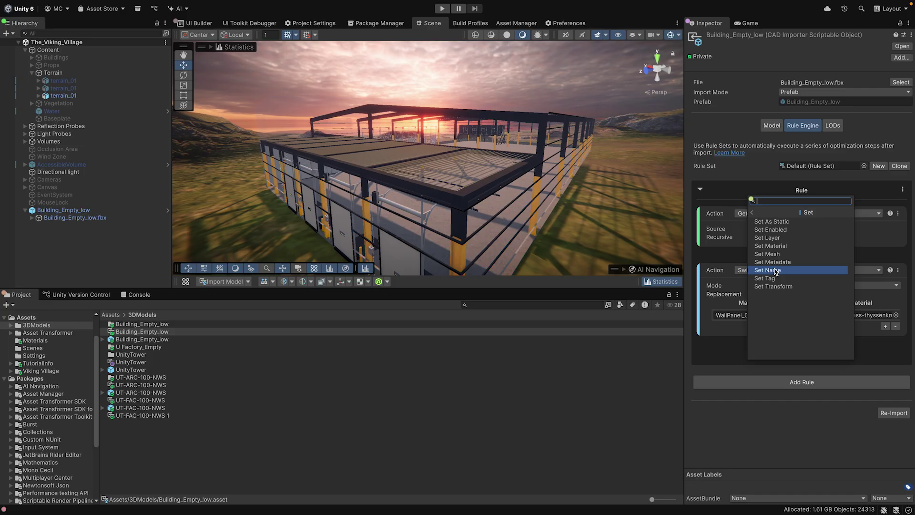
click(753, 213)
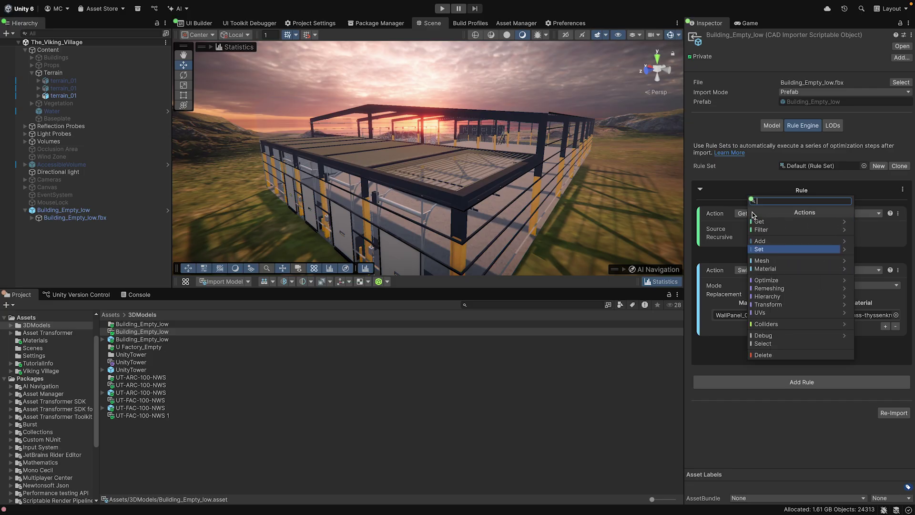
click(771, 280)
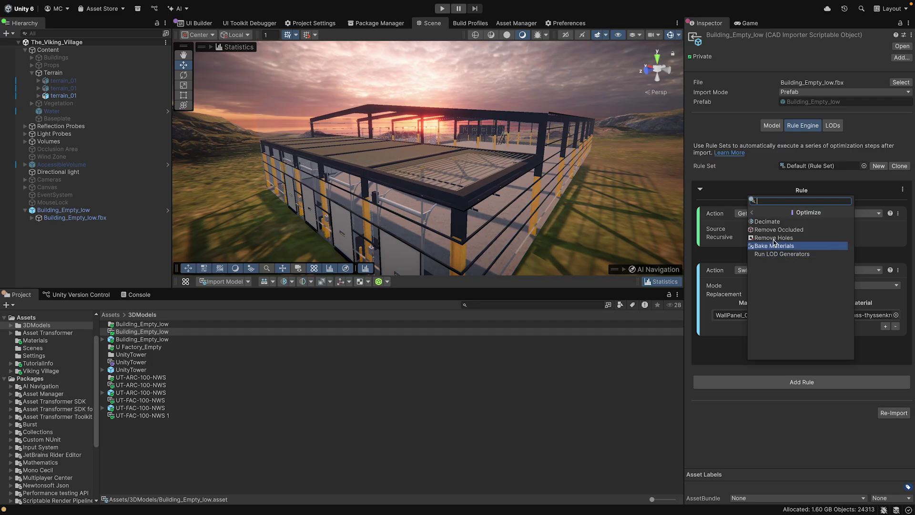
click(772, 223)
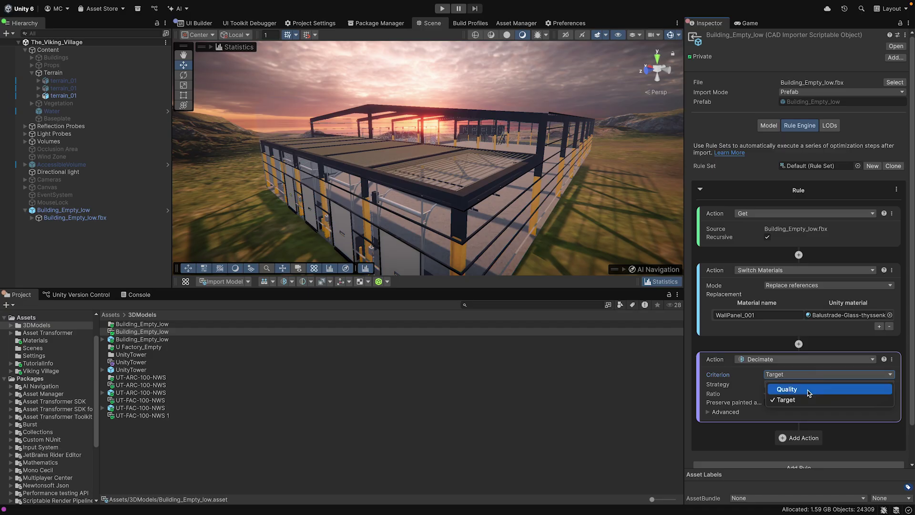
click(809, 390)
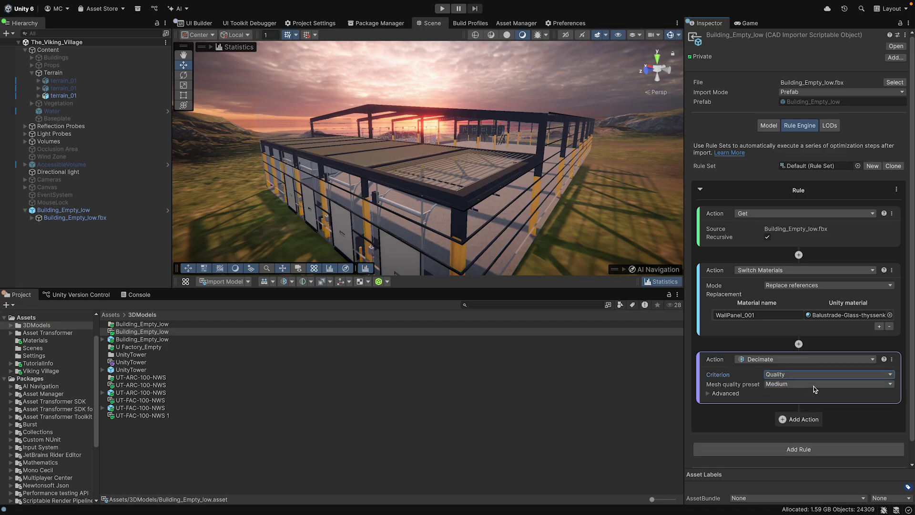
- Set the Decimate action's mesh quality preset to High and create a new rule set asset named Optimize for Building_Empty_low
click(814, 385)
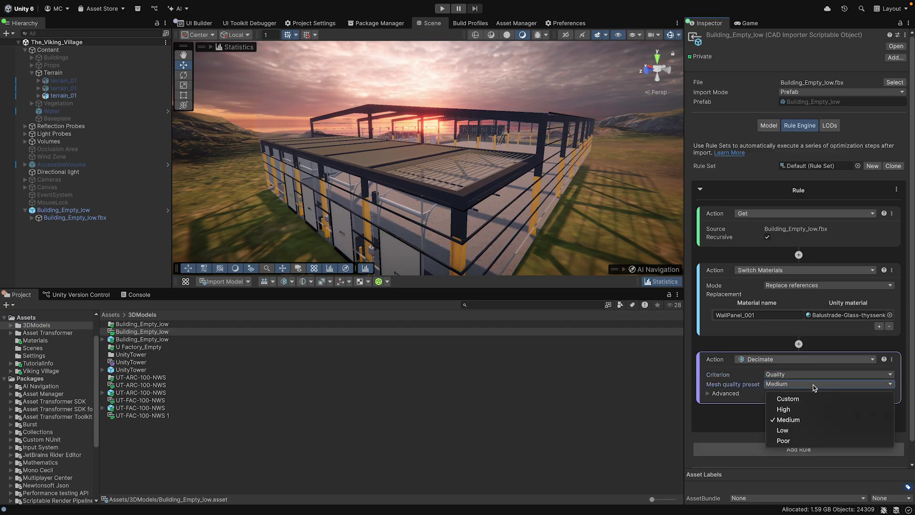
click(809, 409)
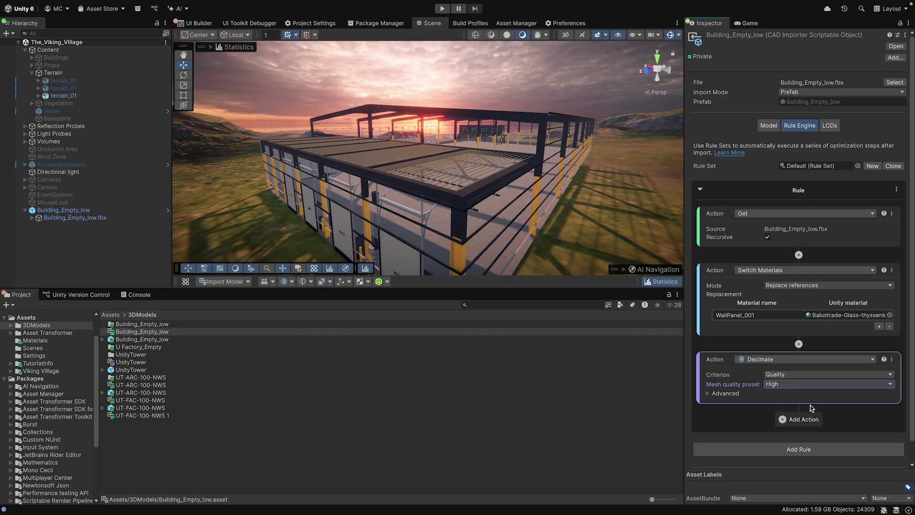
scroll(823, 408, down, 2)
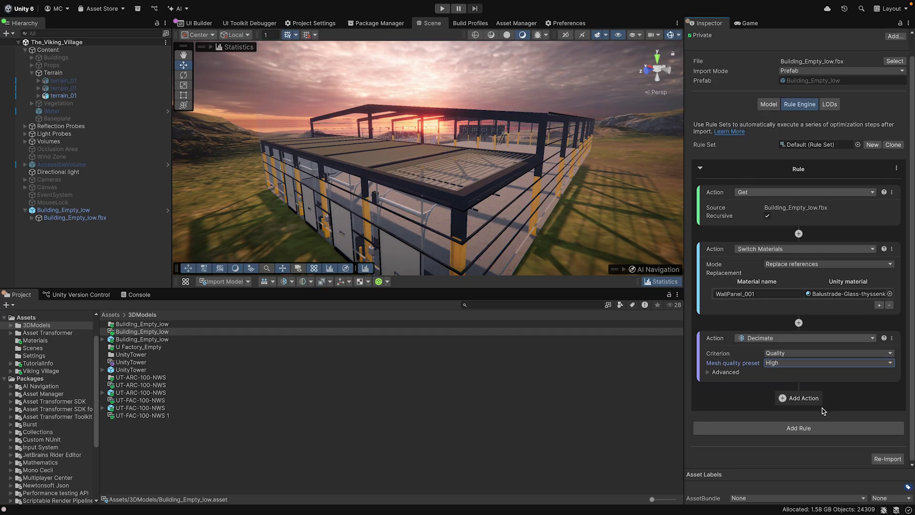
click(874, 145)
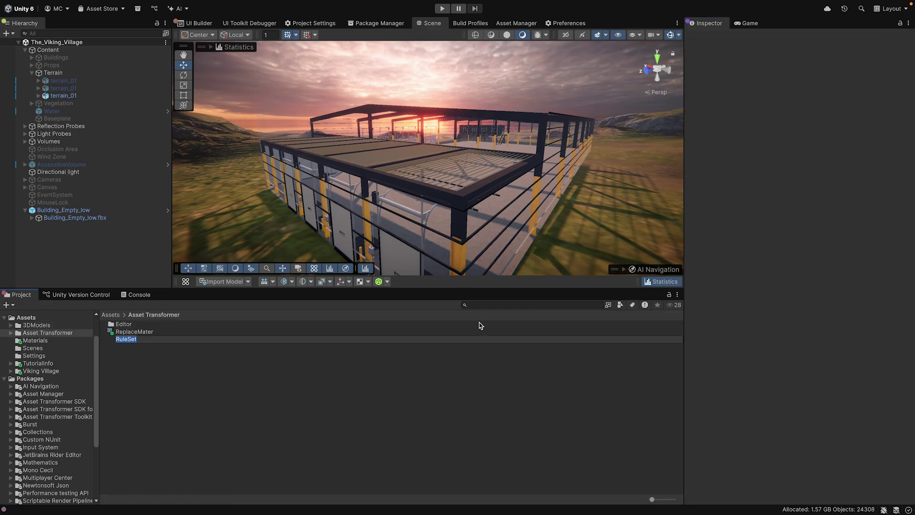
text(Optimize)
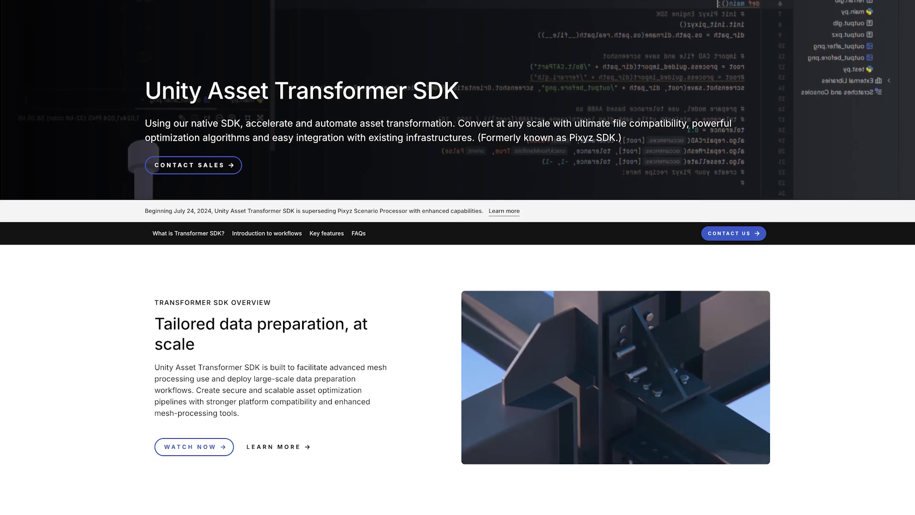
- Review the Unity Asset Transformer SDK web page, from its overview and workflow diagram through the key benefits
scroll(458, 258, down, 3)
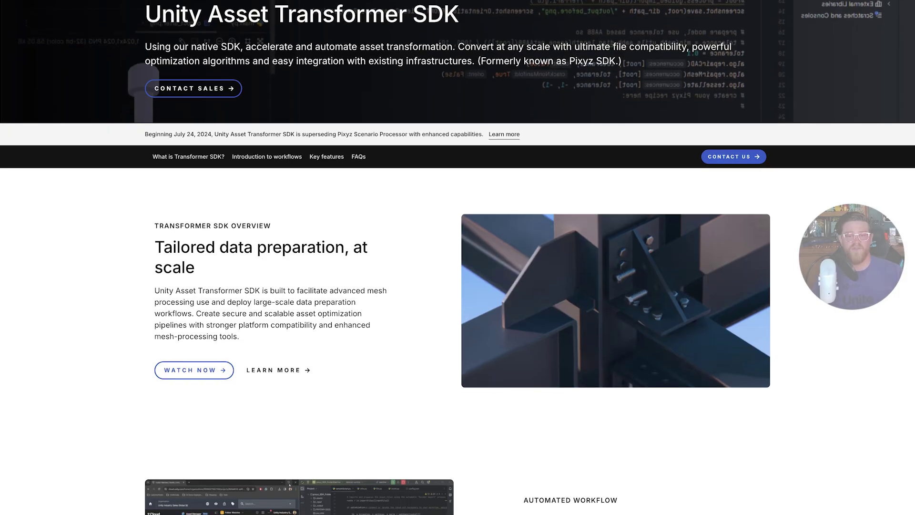
scroll(458, 258, down, 3)
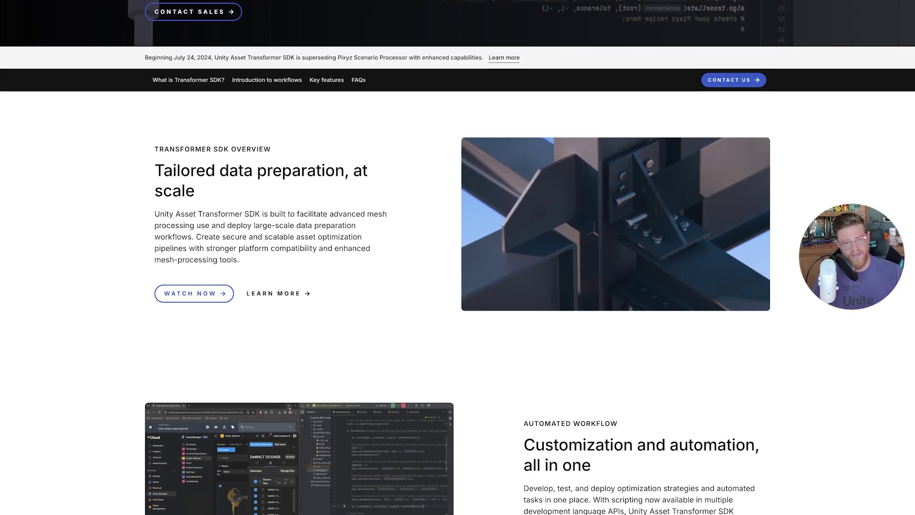
scroll(458, 257, down, 3)
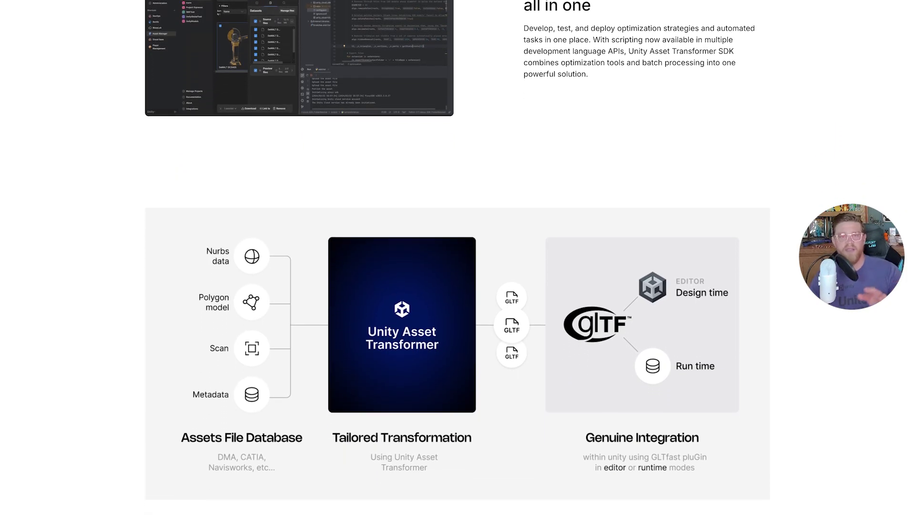
scroll(457, 257, down, 3)
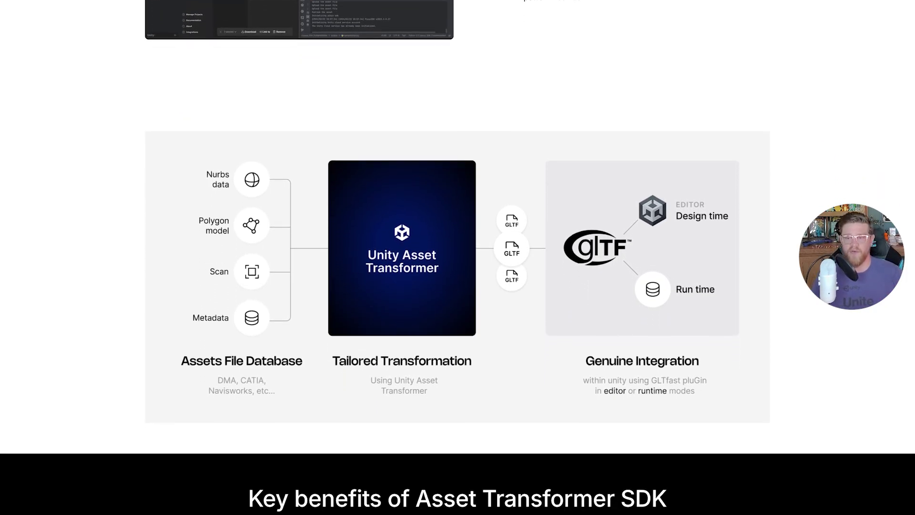
scroll(457, 257, down, 3)
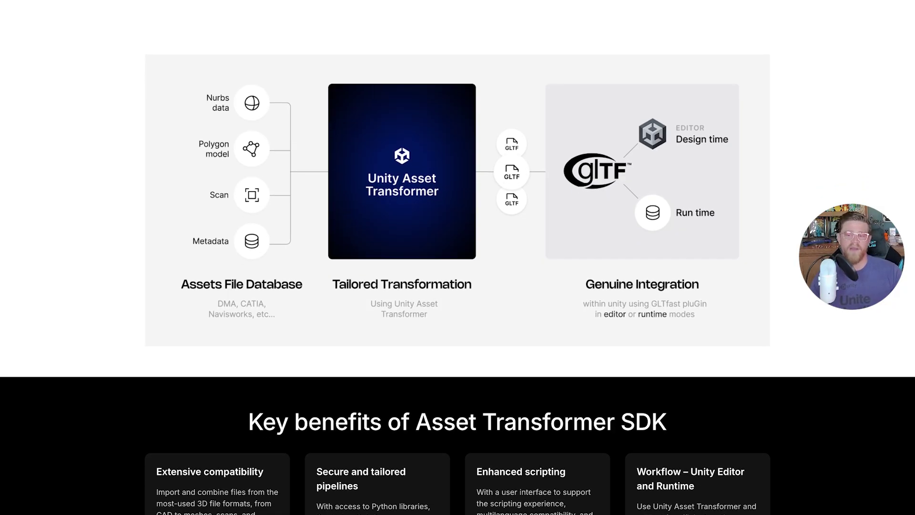
scroll(458, 258, down, 2)
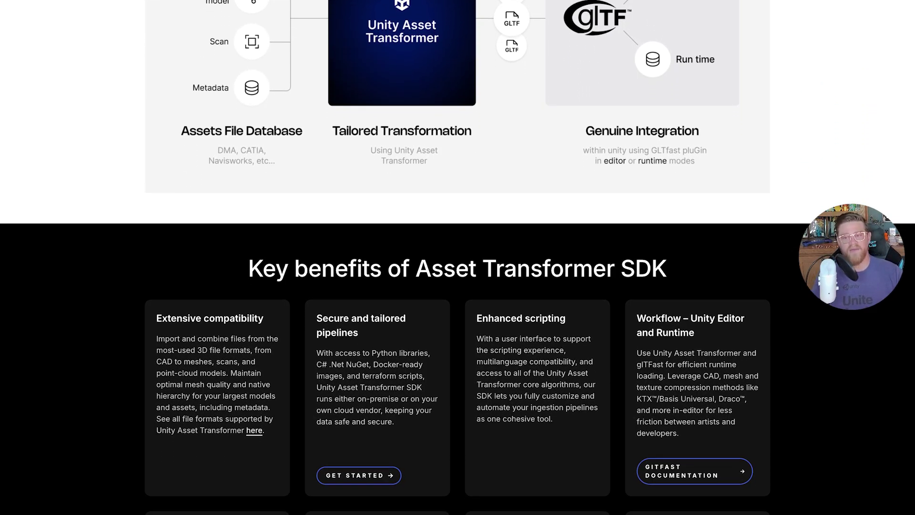
scroll(458, 258, down, 3)
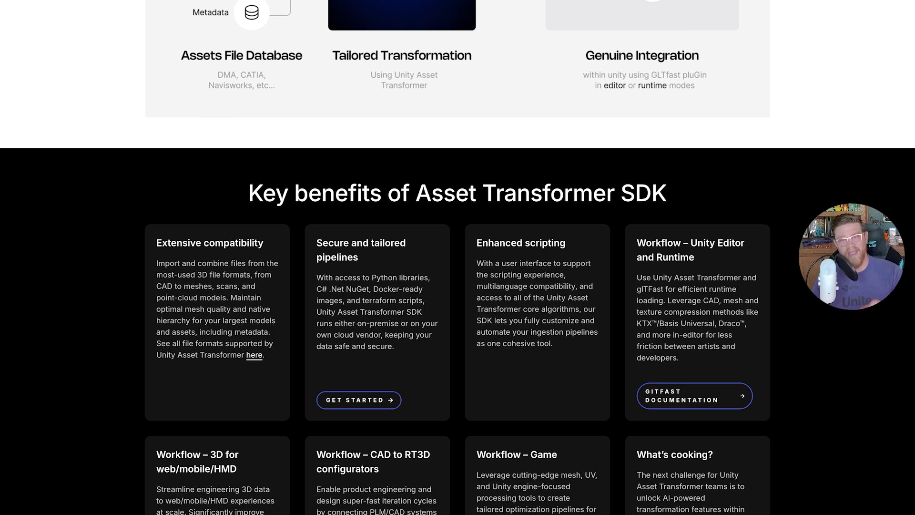
scroll(458, 258, down, 3)
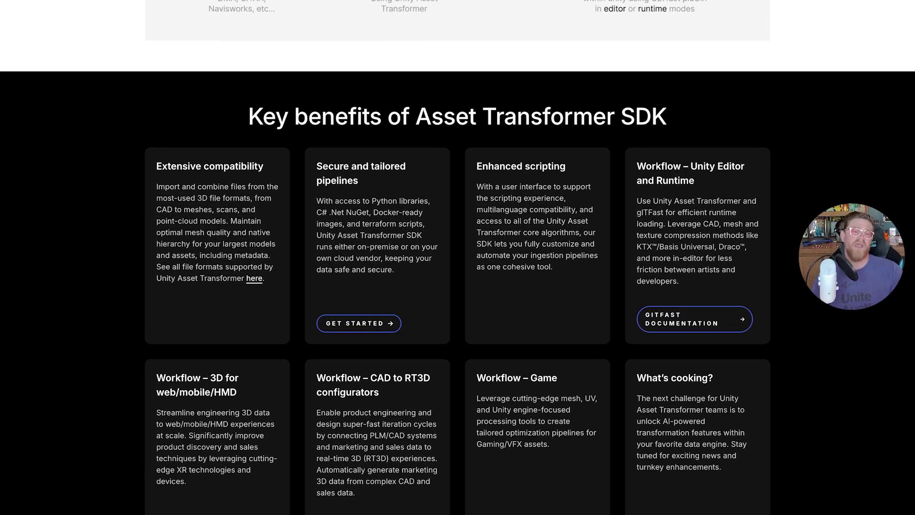
scroll(458, 257, down, 2)
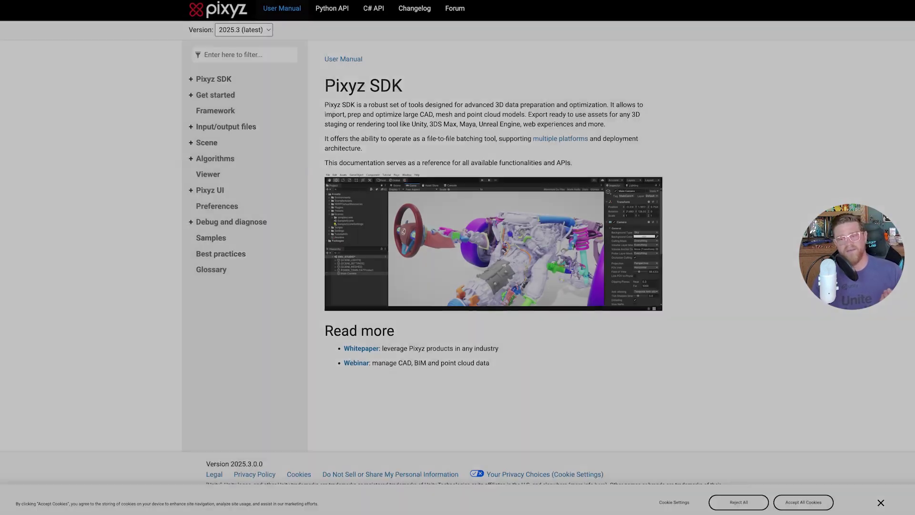